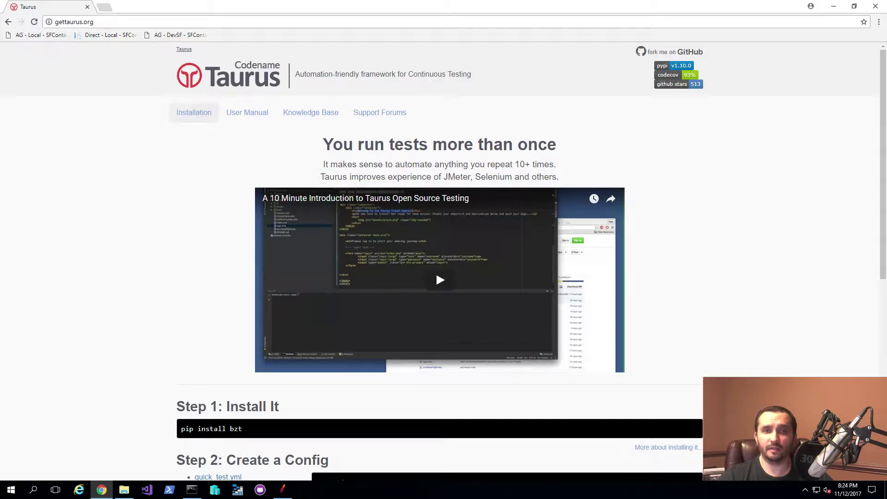
Skim the Taurus homepage steps and open the Installation guide in a background tab.
{"action": "scroll", "coordinate": [161, 192], "scroll_direction": "down", "scroll_amount": 4}
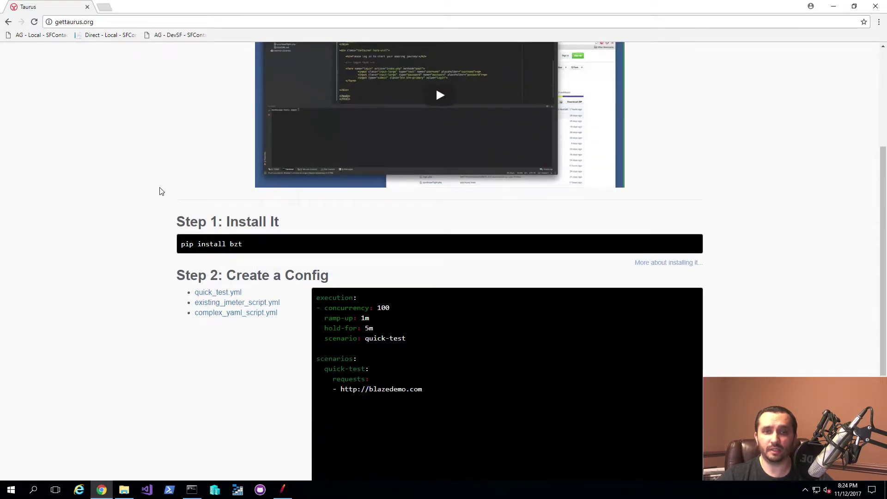
{"action": "scroll", "coordinate": [161, 192], "scroll_direction": "down", "scroll_amount": 2}
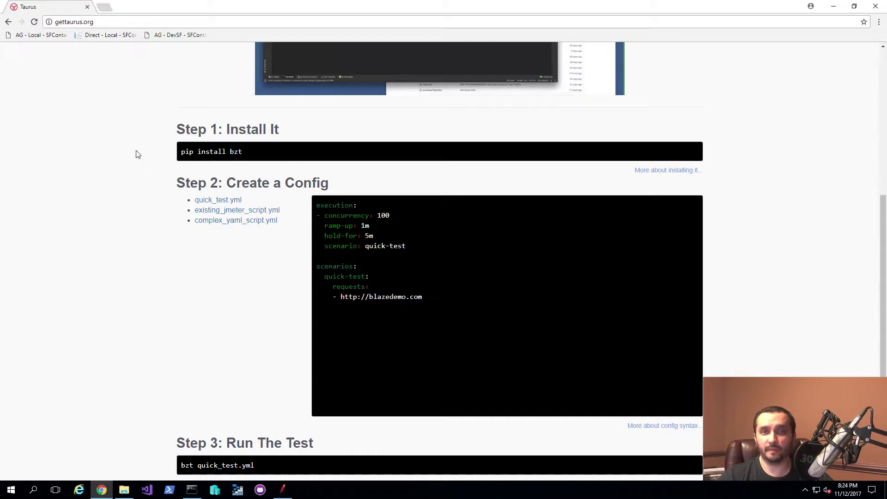
{"action": "scroll", "coordinate": [136, 154], "scroll_direction": "up", "scroll_amount": 5}
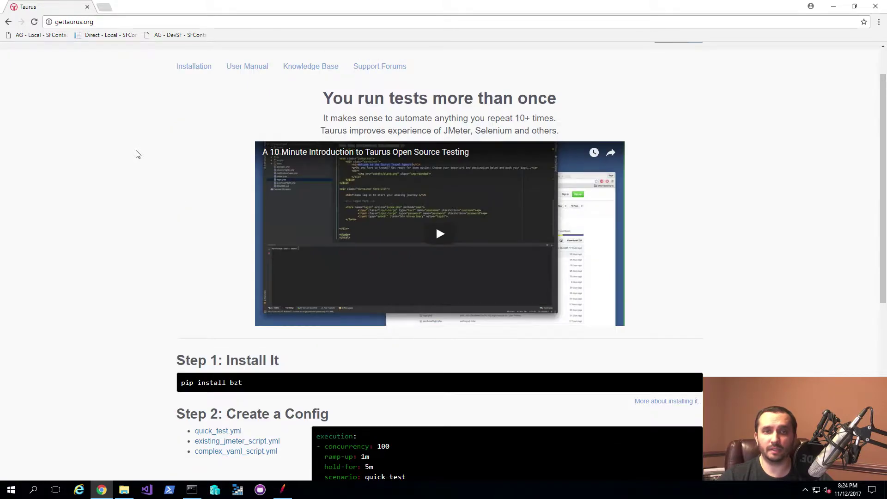
{"action": "scroll", "coordinate": [143, 149], "scroll_direction": "up", "scroll_amount": 1}
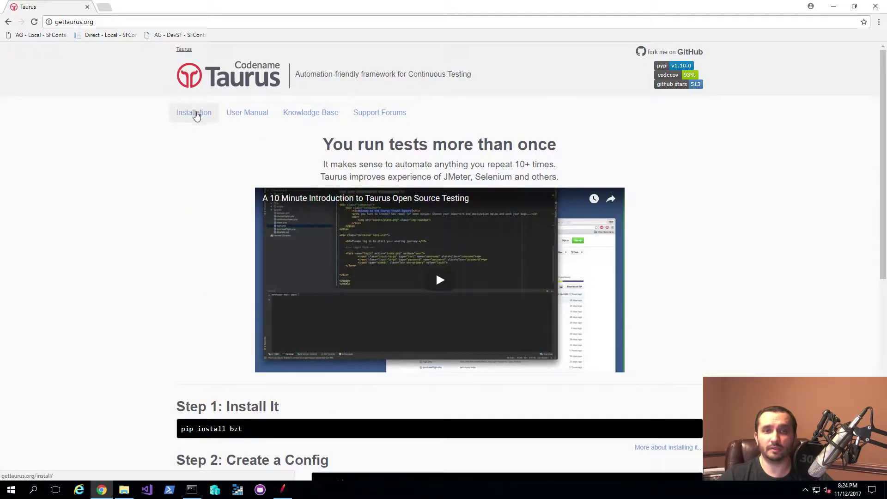
{"action": "middle_click", "coordinate": [196, 113]}
Read the Windows, Mac OS and Linux installation sections, then close the guide tab.
{"action": "key", "text": "ctrl+Tab"}
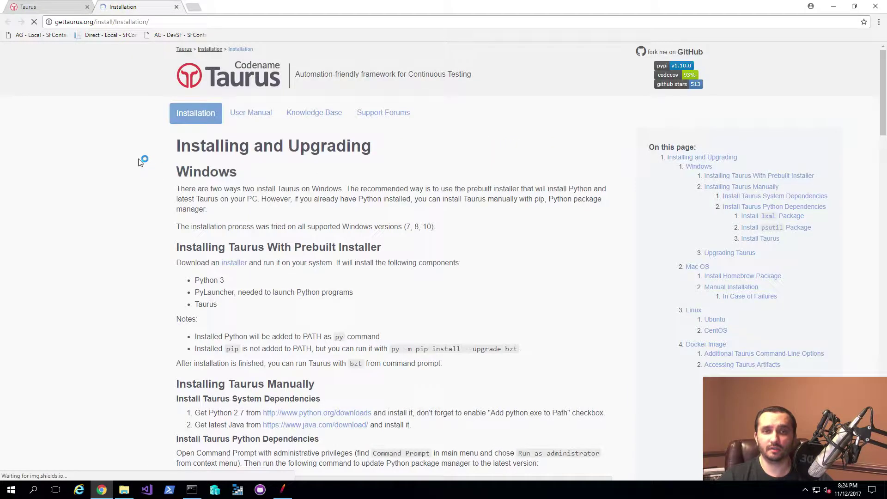
{"action": "scroll", "coordinate": [124, 166], "scroll_direction": "down", "scroll_amount": 1}
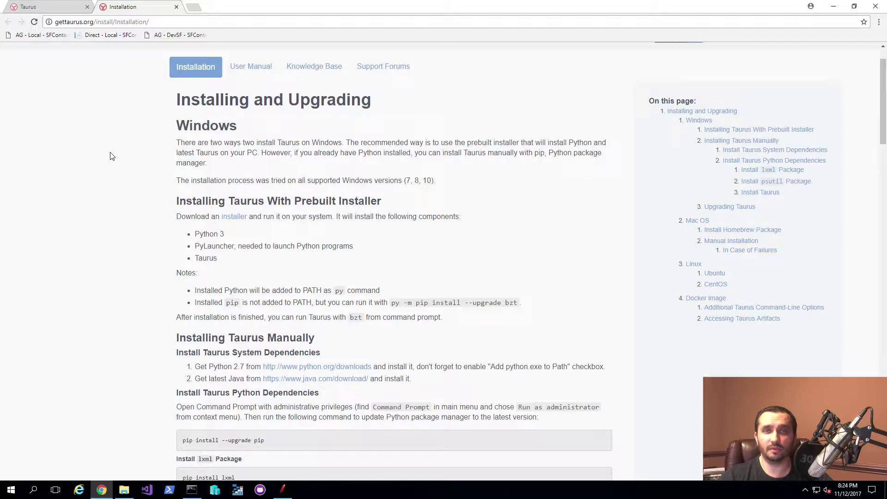
{"action": "scroll", "coordinate": [134, 199], "scroll_direction": "down", "scroll_amount": 1}
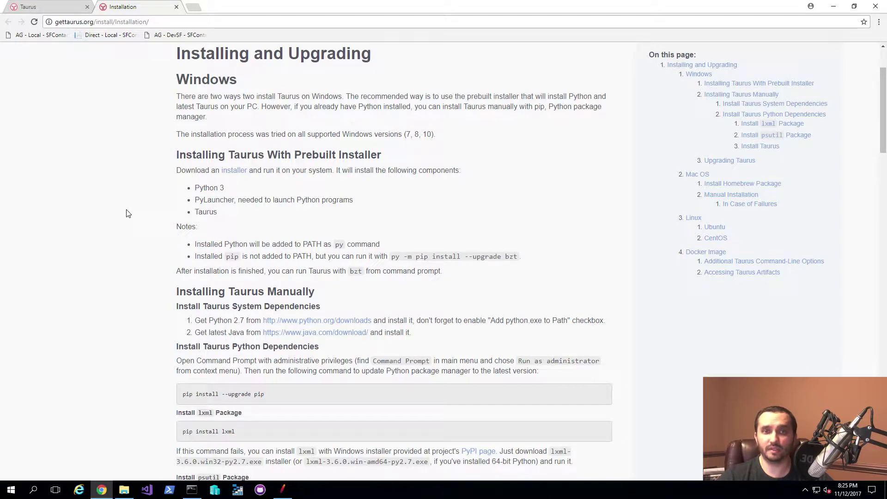
{"action": "scroll", "coordinate": [128, 213], "scroll_direction": "down", "scroll_amount": 2}
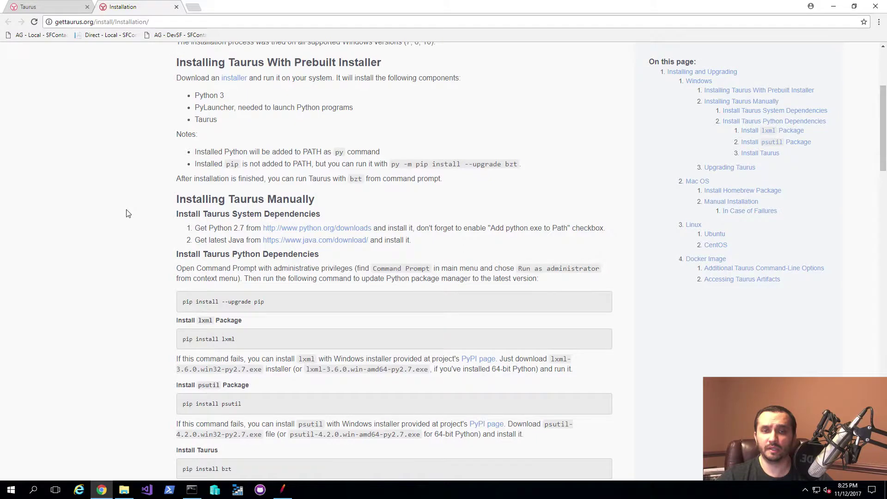
{"action": "scroll", "coordinate": [128, 213], "scroll_direction": "down", "scroll_amount": 1}
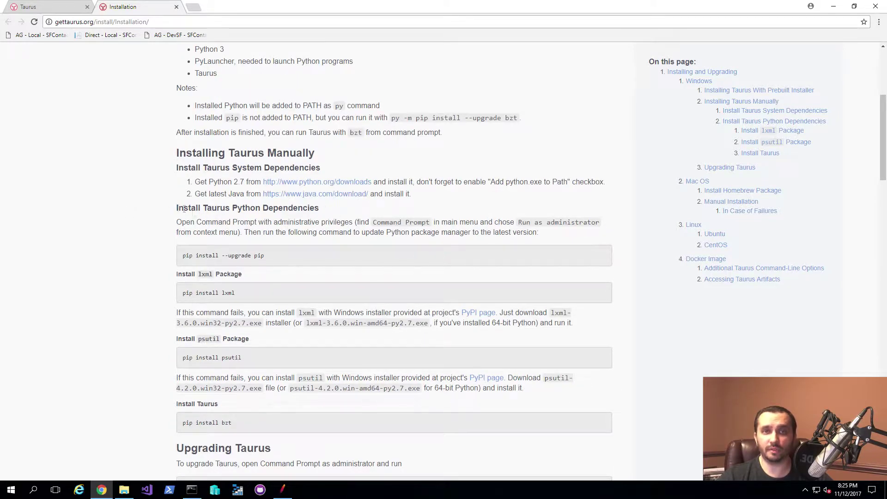
{"action": "scroll", "coordinate": [162, 211], "scroll_direction": "down", "scroll_amount": 4}
{"action": "scroll", "coordinate": [162, 209], "scroll_direction": "down", "scroll_amount": 6}
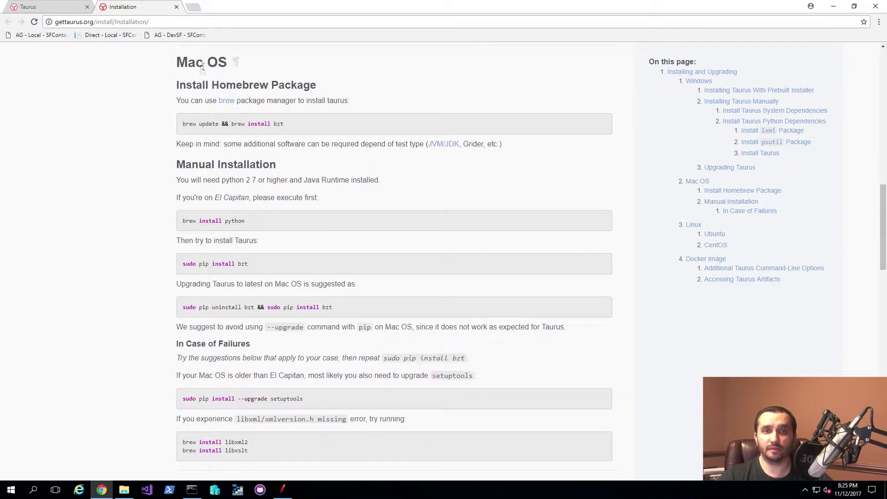
{"action": "scroll", "coordinate": [114, 177], "scroll_direction": "down", "scroll_amount": 8}
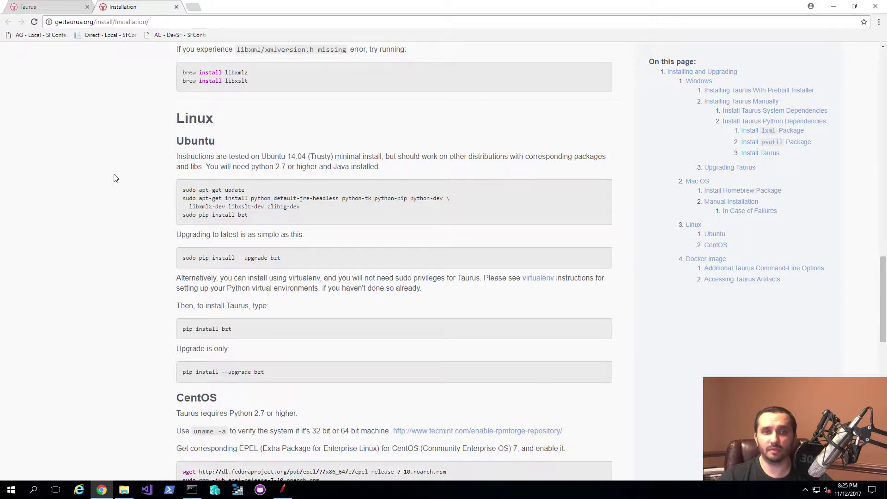
{"action": "scroll", "coordinate": [116, 178], "scroll_direction": "up", "scroll_amount": 13}
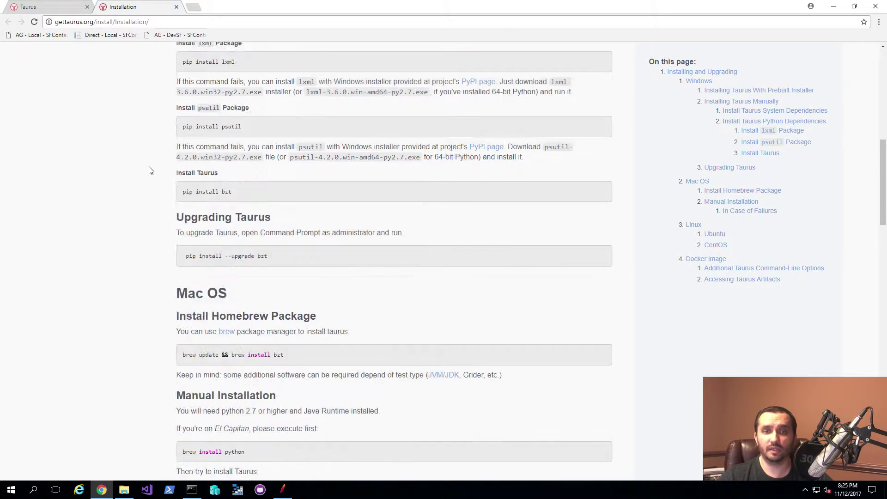
{"action": "scroll", "coordinate": [149, 170], "scroll_direction": "up", "scroll_amount": 9}
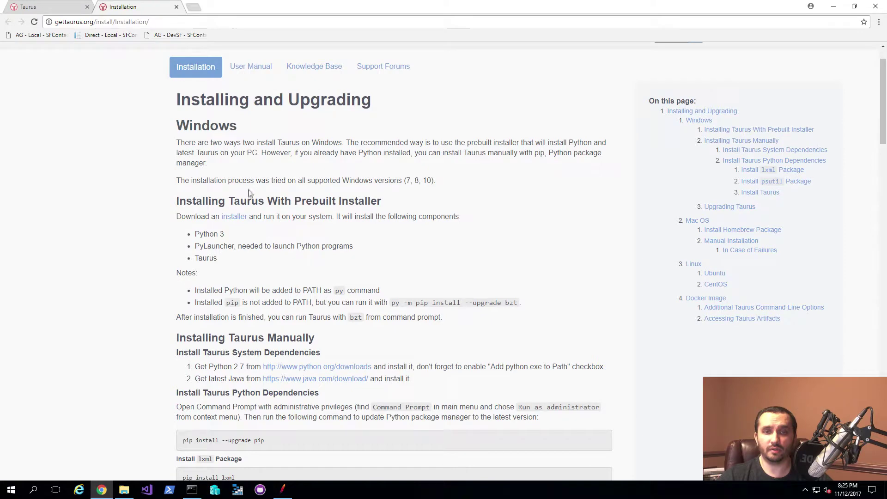
{"action": "key", "text": "ctrl+w"}
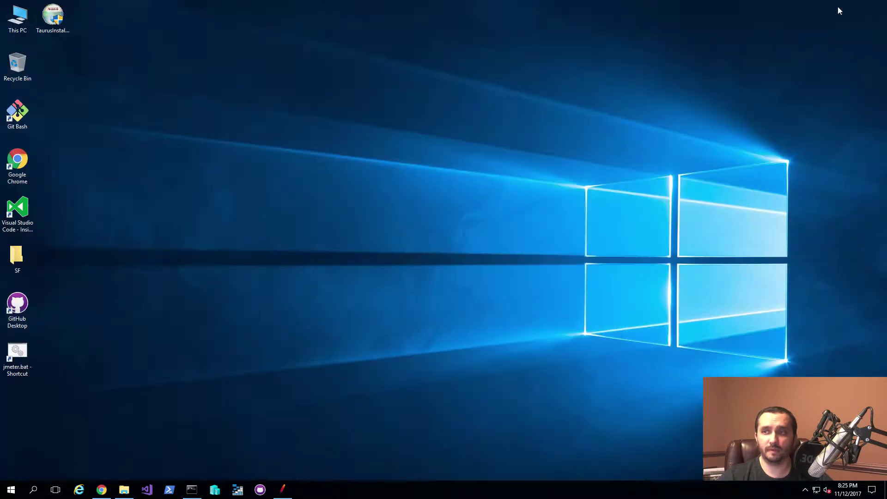
Launch the Taurus installer from the desktop, keeping the default Python and Taurus components.
{"action": "left_click", "coordinate": [834, 7]}
{"action": "double_click", "coordinate": [57, 25]}
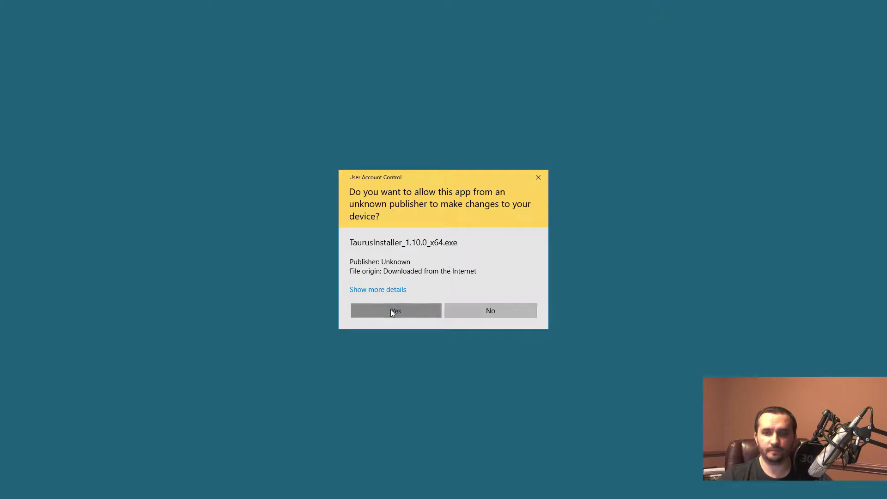
{"action": "left_click", "coordinate": [390, 310]}
{"action": "left_click", "coordinate": [499, 321]}
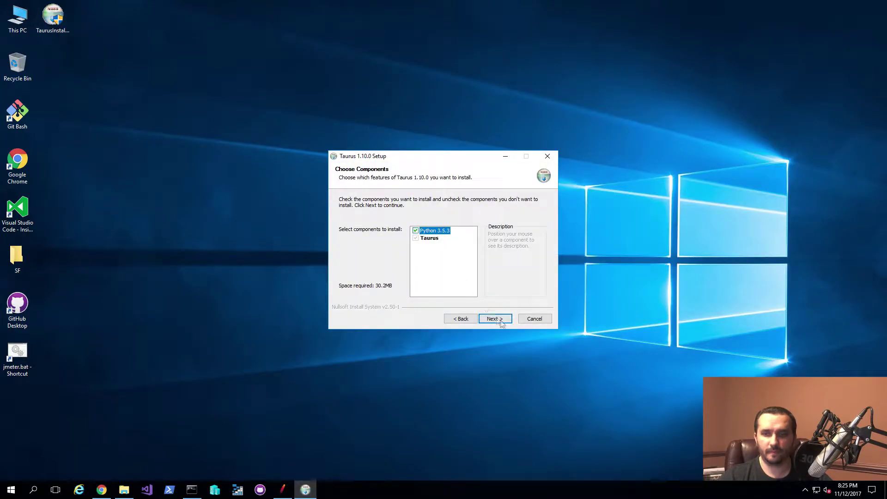
{"action": "left_click", "coordinate": [495, 319]}
Change the install destination from drive C to D, install, and finish the wizard.
{"action": "left_click", "coordinate": [427, 266]}
{"action": "key", "text": "Delete"}
{"action": "type", "text": "D:\\Program Files\\Taurus"}
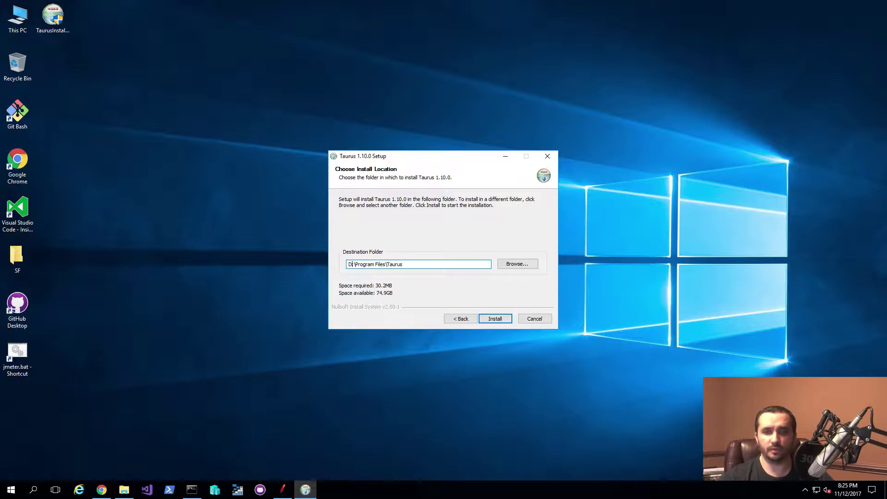
{"action": "left_click", "coordinate": [502, 325]}
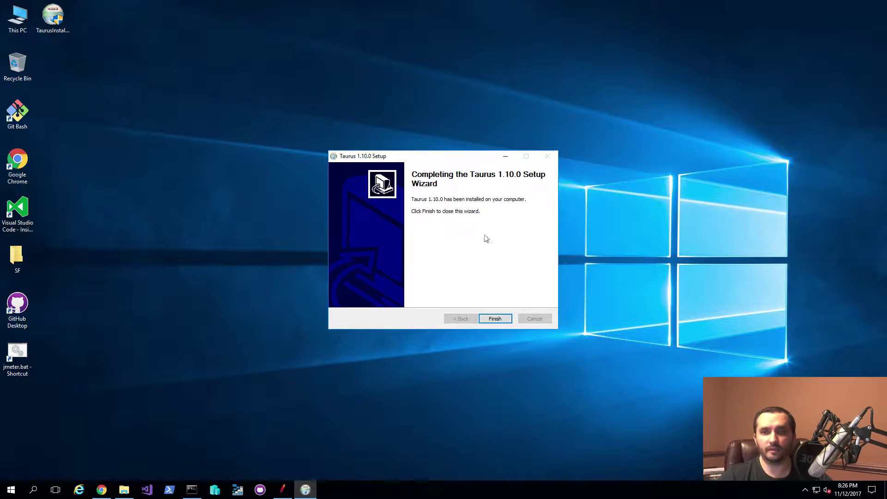
{"action": "left_click", "coordinate": [495, 319]}
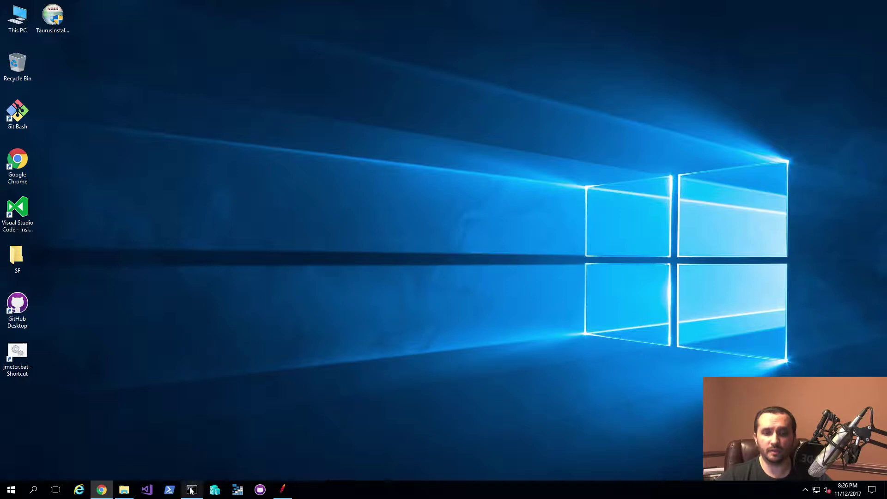
Run bzt in PowerShell, confirm it reports Taurus CLI Tool v1.10.0, and close the console.
{"action": "left_click", "coordinate": [170, 490]}
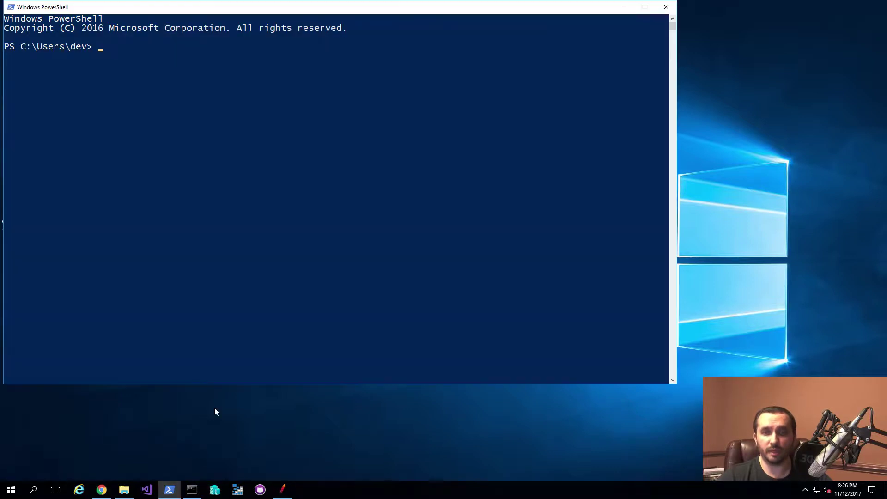
{"action": "left_click_drag", "start_coordinate": [231, 12], "coordinate": [286, 31]}
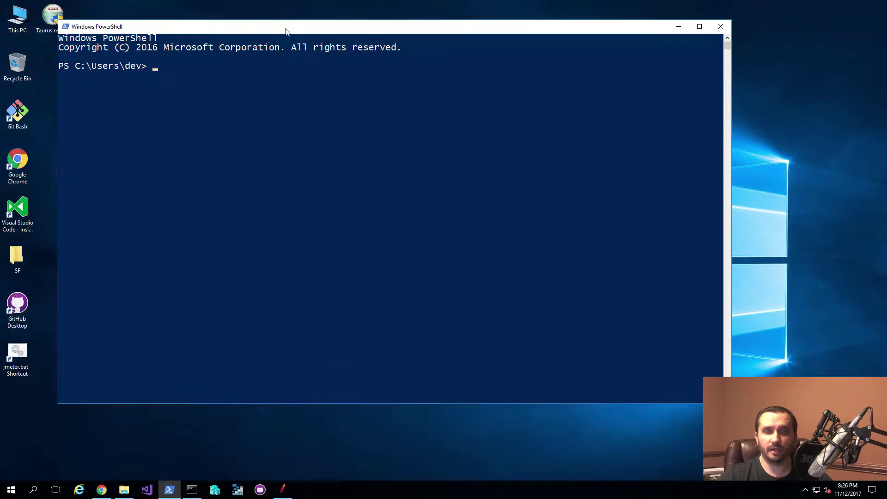
{"action": "type", "text": "bzt"}
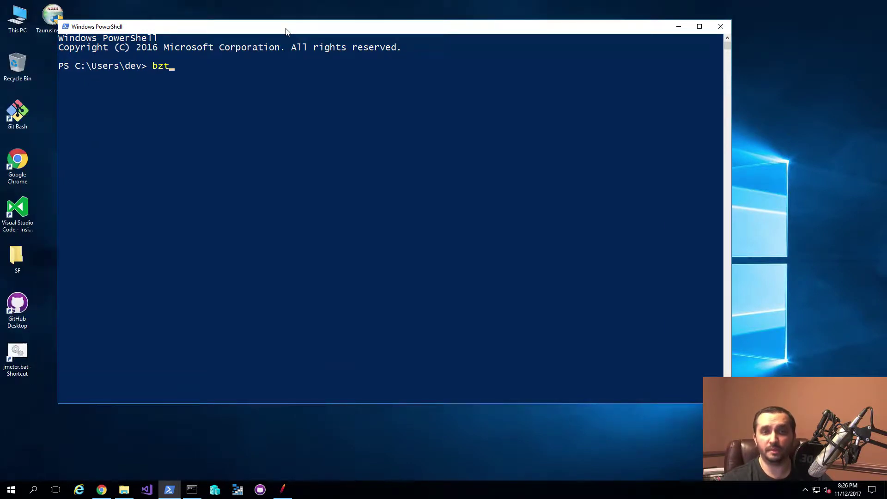
{"action": "key", "text": "Return"}
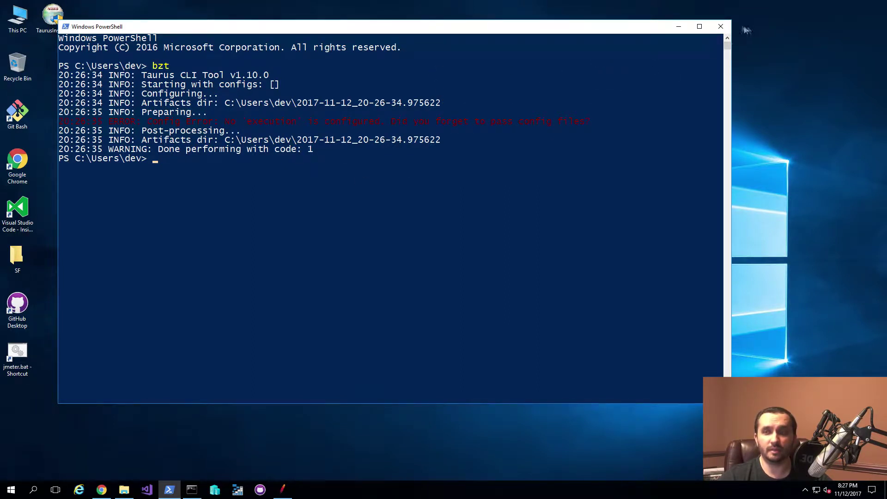
{"action": "left_click", "coordinate": [719, 27]}
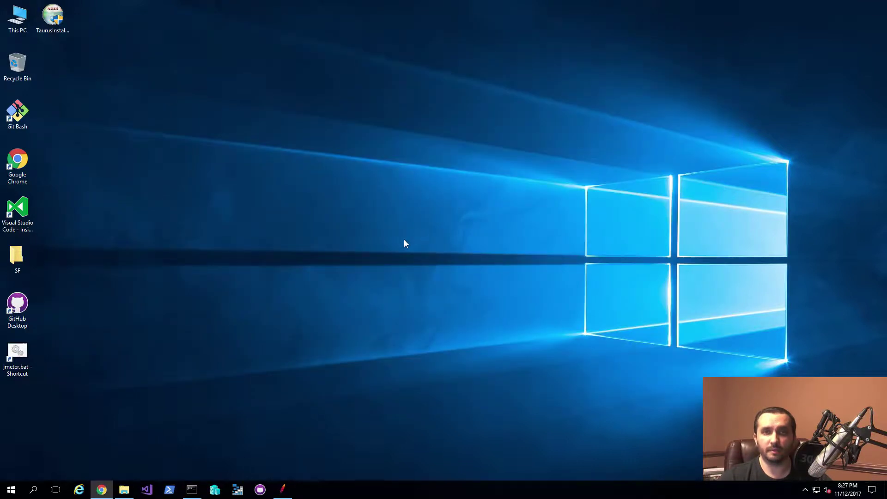
Show the Login Page Demo plan in JMeter, collapse request 4 Account/Login, then switch to Chrome.
{"action": "left_click", "coordinate": [282, 490]}
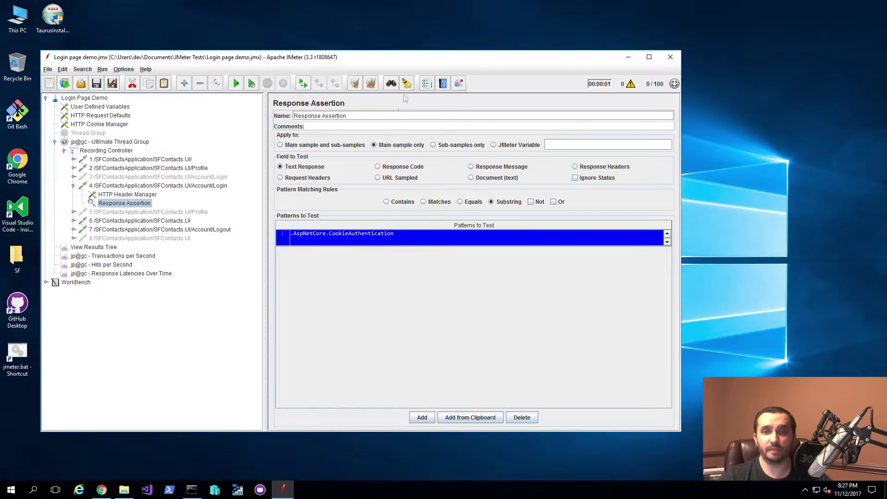
{"action": "left_click", "coordinate": [95, 98]}
{"action": "left_click_drag", "start_coordinate": [375, 59], "coordinate": [407, 52]}
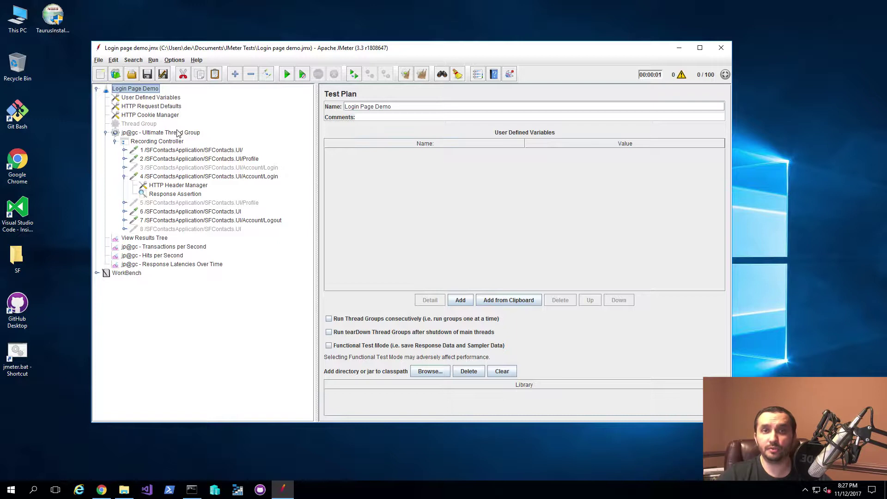
{"action": "left_click", "coordinate": [124, 177]}
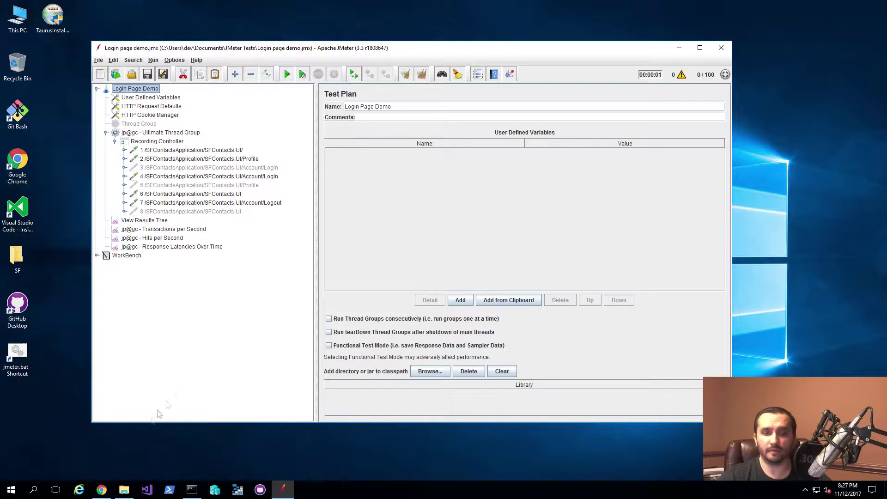
{"action": "left_click", "coordinate": [101, 490]}
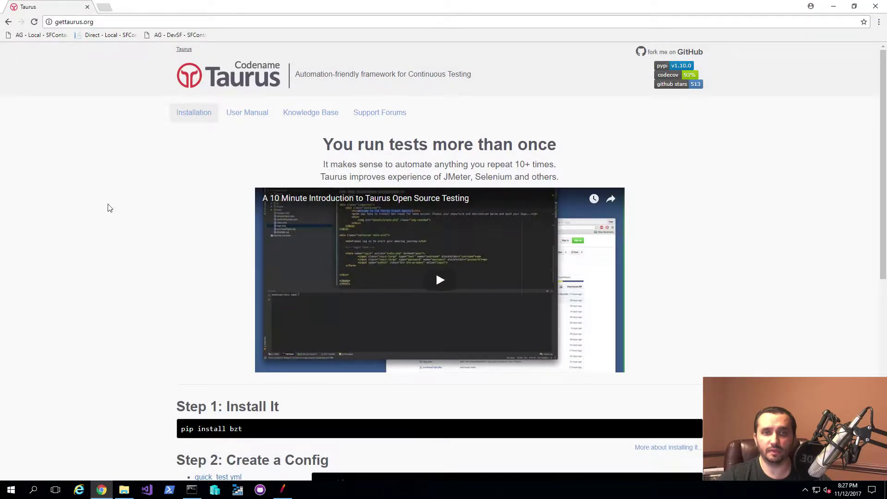
Load the SFContacts demo site from the DevSF bookmark in a new tab and close the Taurus tab.
{"action": "left_click", "coordinate": [105, 6]}
{"action": "left_click", "coordinate": [172, 35]}
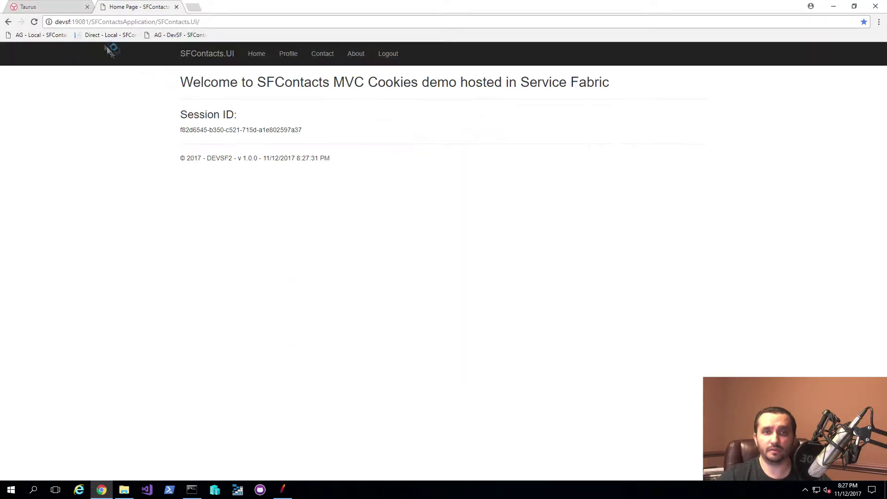
{"action": "left_click", "coordinate": [86, 6]}
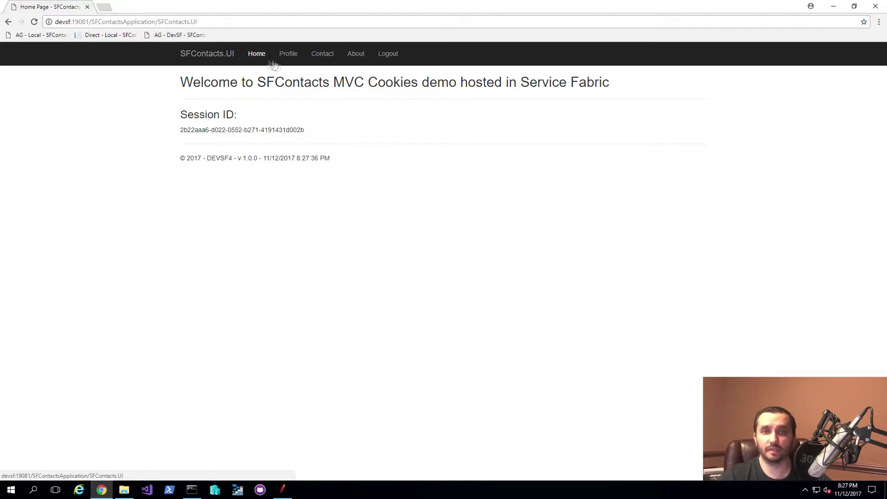
Visit the demo's Profile, Contact and Logout pages, then minimize Chrome.
{"action": "left_click", "coordinate": [287, 54]}
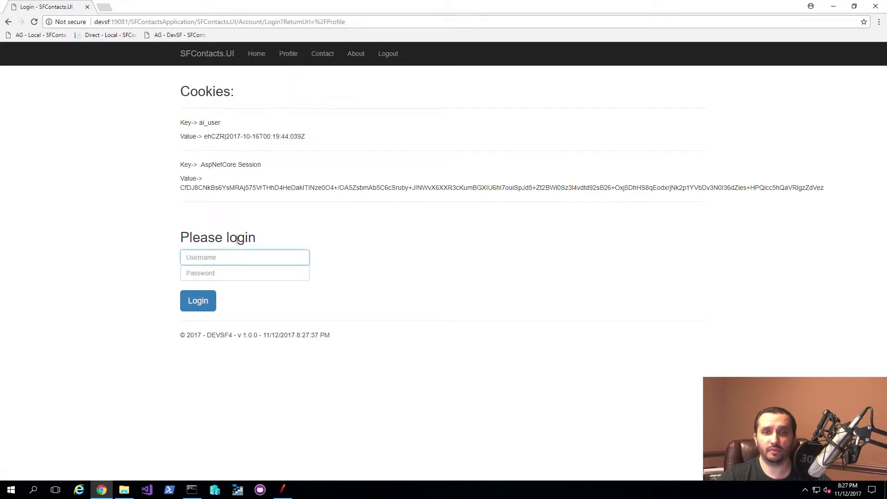
{"action": "left_click", "coordinate": [326, 54]}
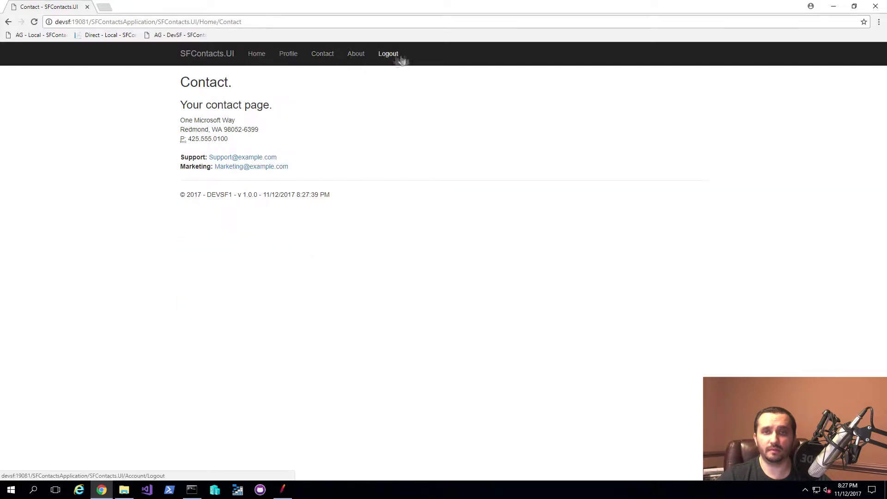
{"action": "left_click", "coordinate": [399, 55]}
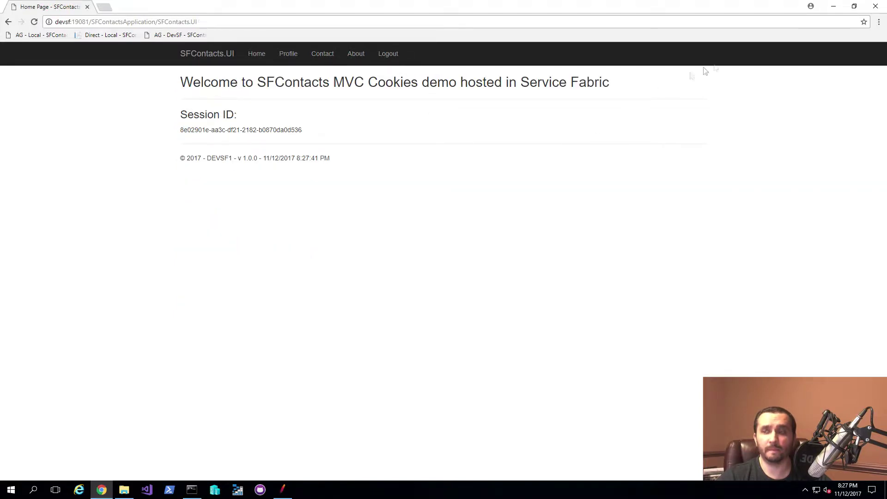
{"action": "left_click", "coordinate": [839, 8]}
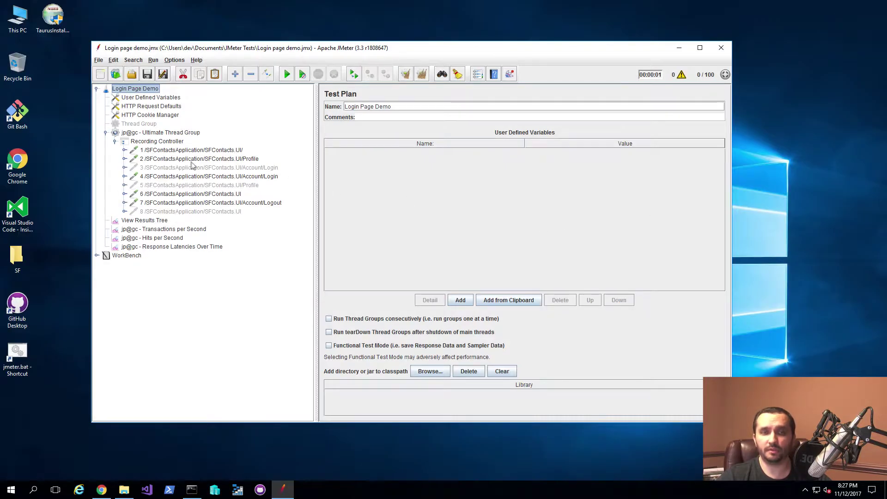